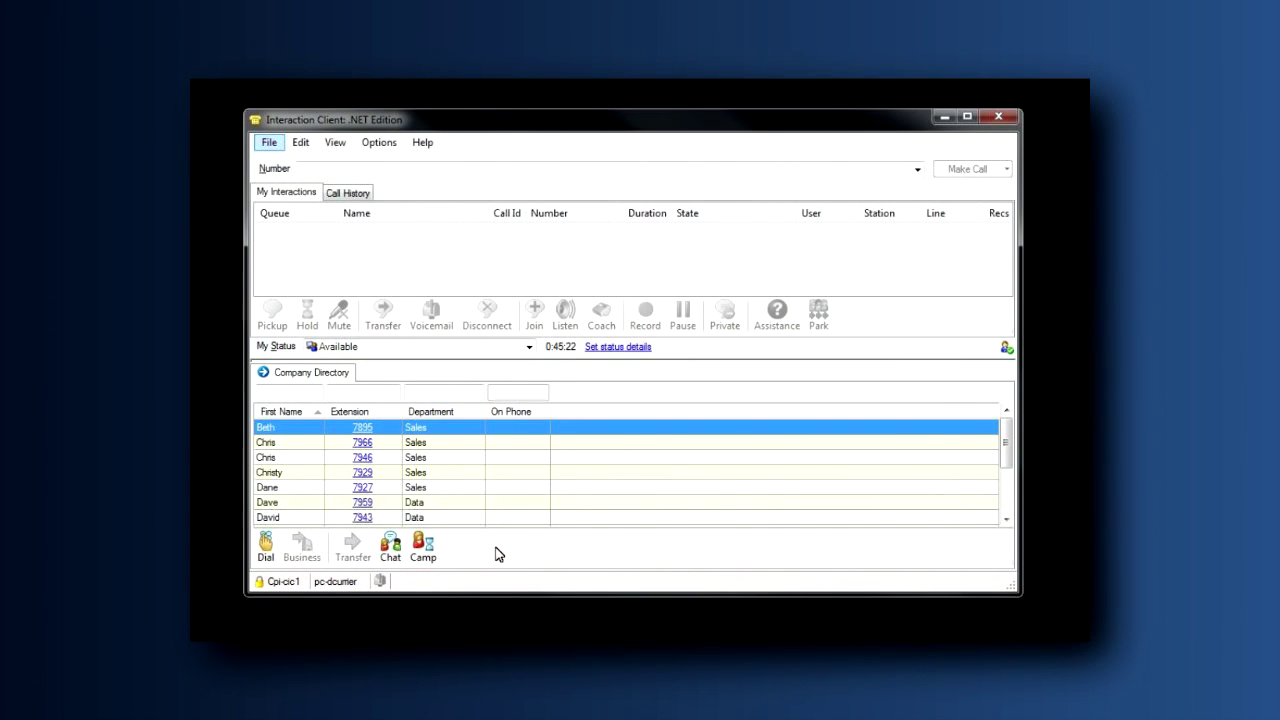
Step: Add the Park and Consult buttons to the directory toolbar
right_click(499, 555)
click(508, 560)
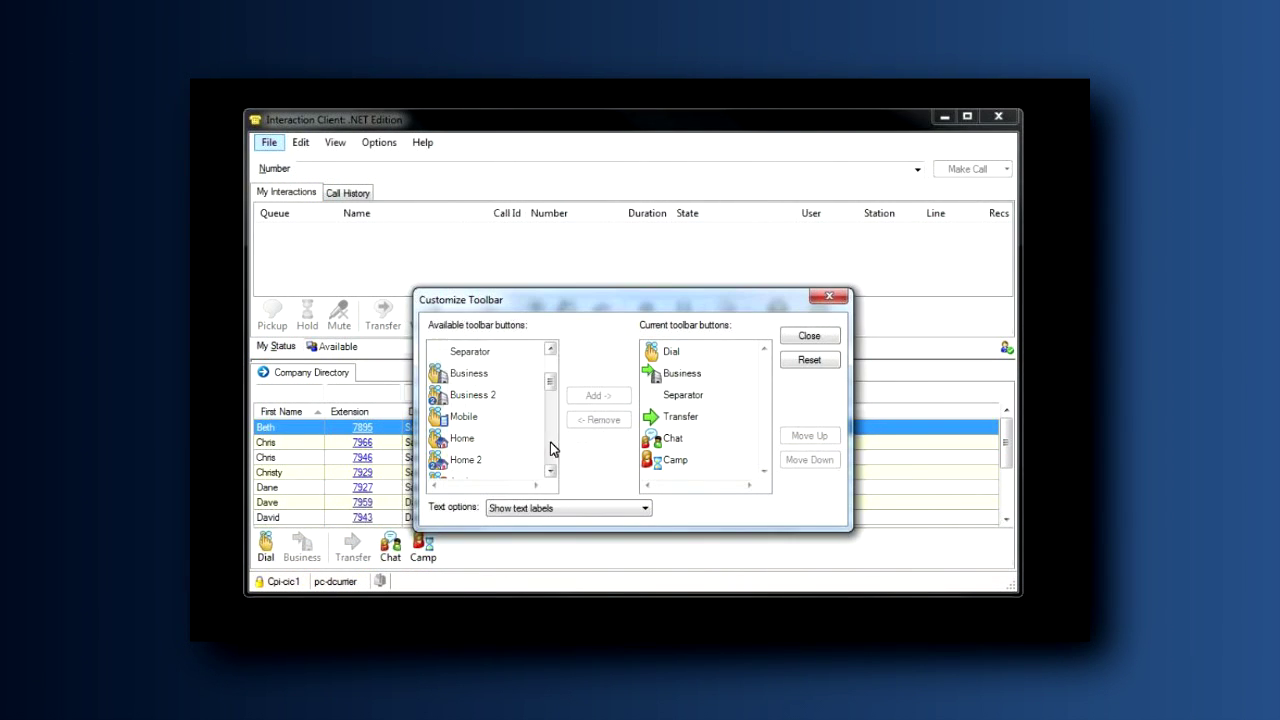
scroll(552, 449, down, 5)
click(462, 376)
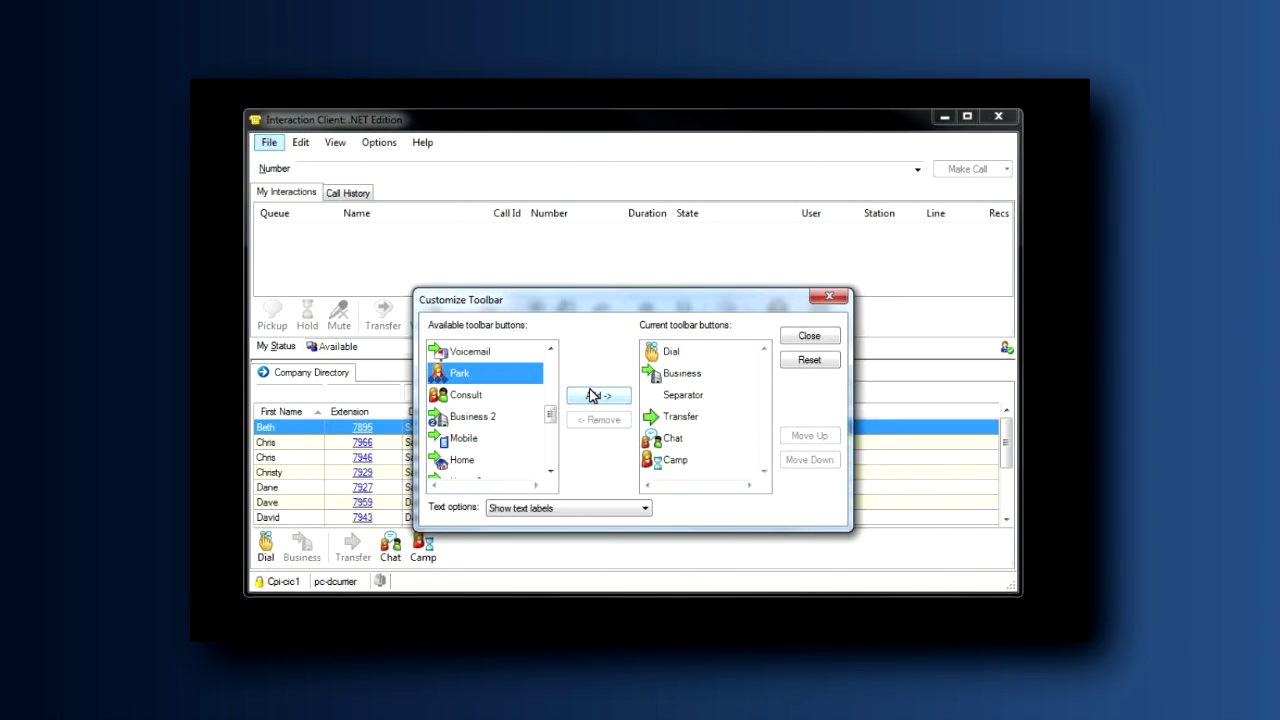
click(598, 395)
click(477, 372)
click(595, 396)
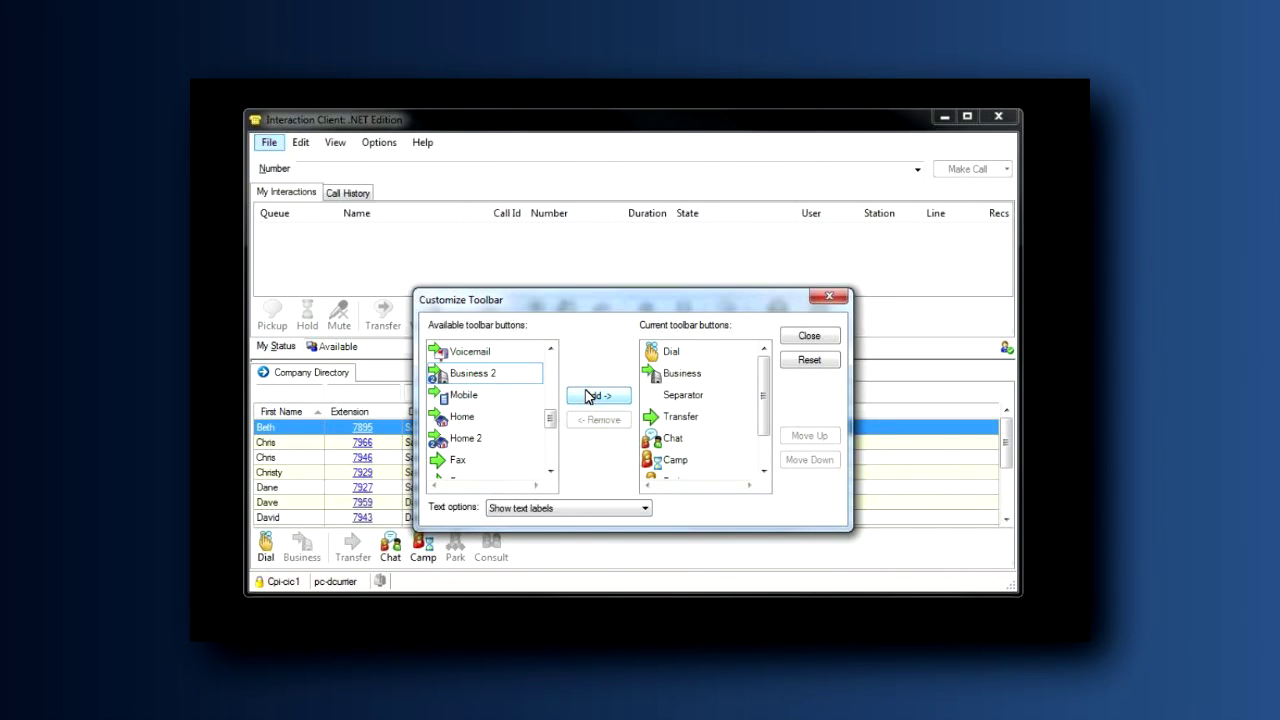
Step: Remove Camp from the toolbar and move Consult ahead of Park
click(674, 459)
click(616, 424)
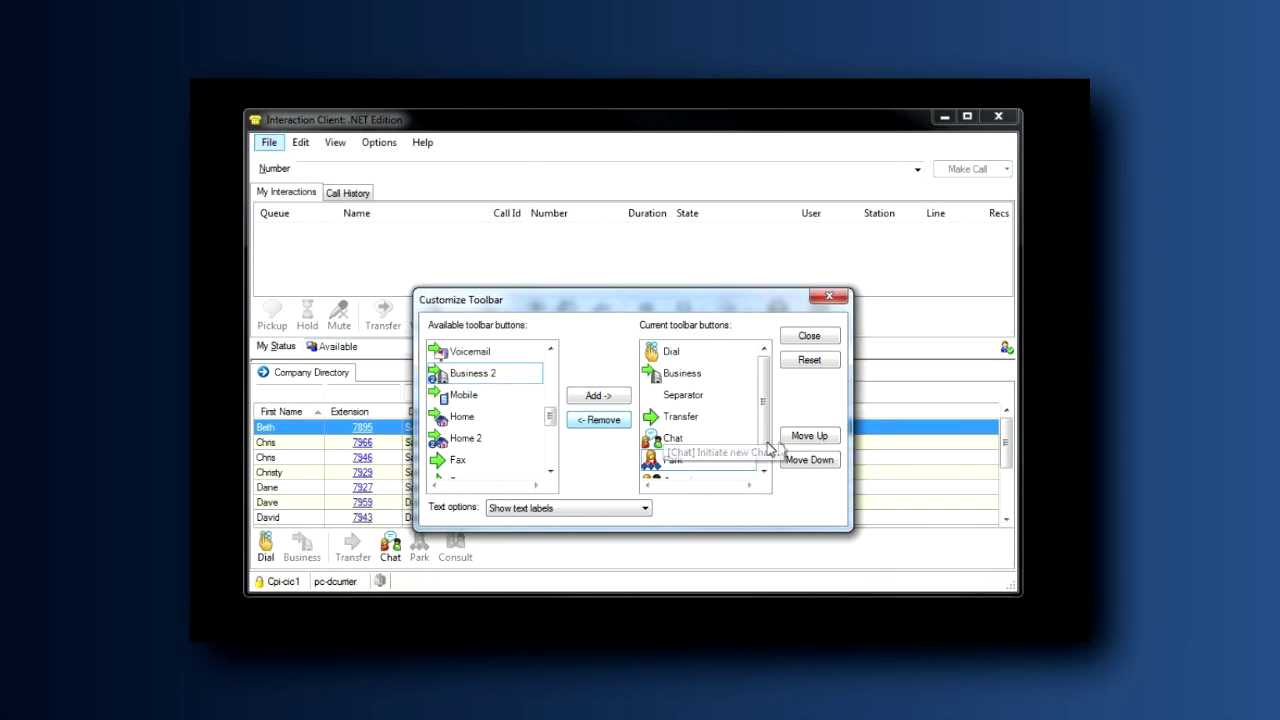
click(764, 470)
click(711, 459)
click(794, 440)
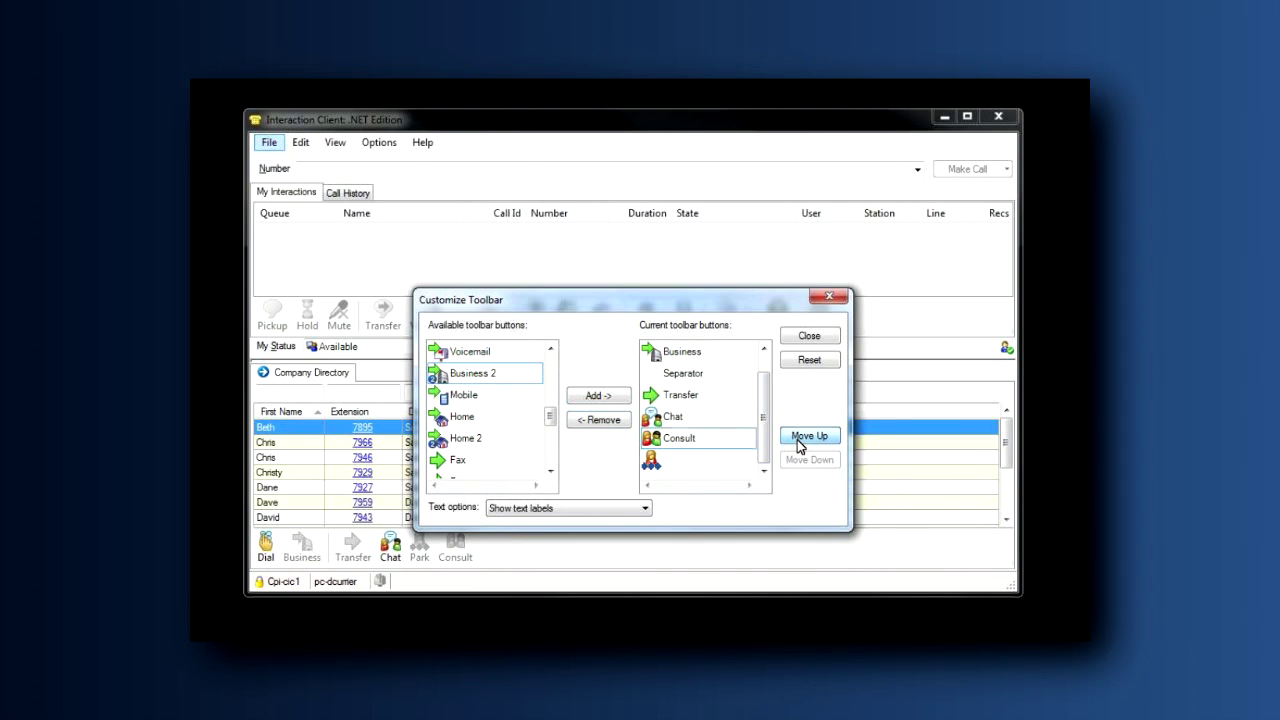
click(814, 337)
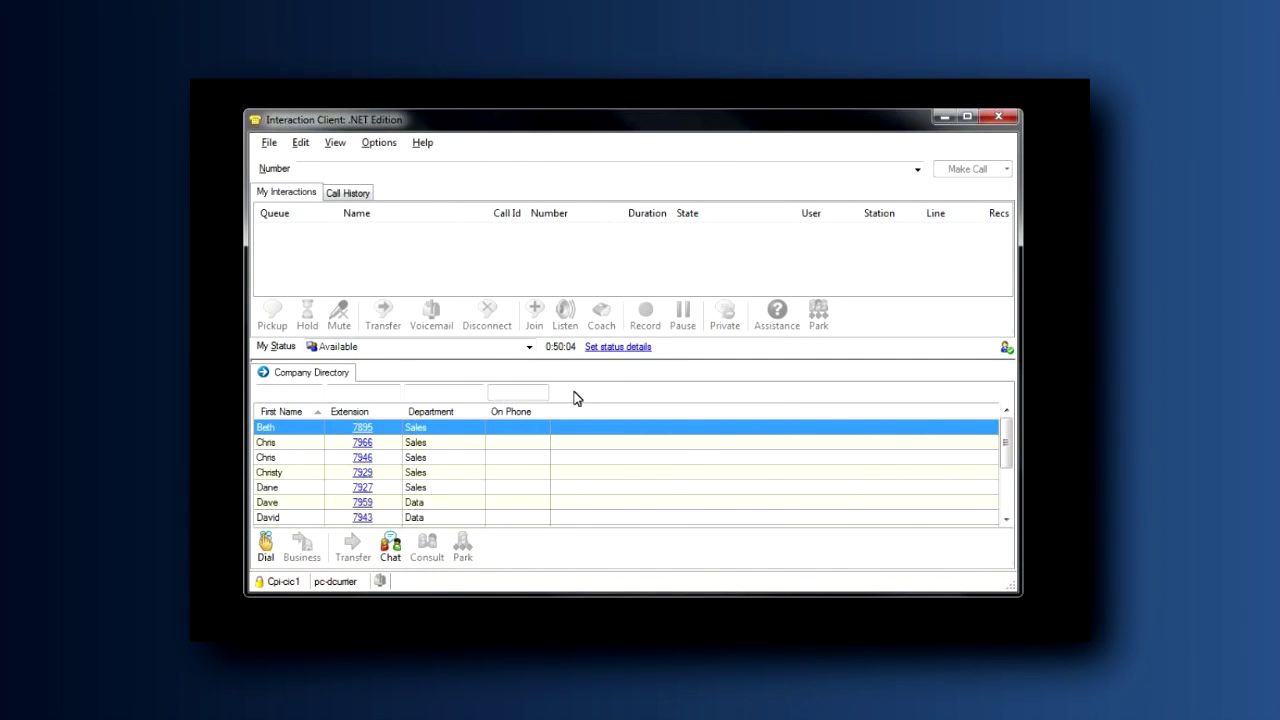
Step: Dial the second directory entry's extension and confirm the call
click(363, 444)
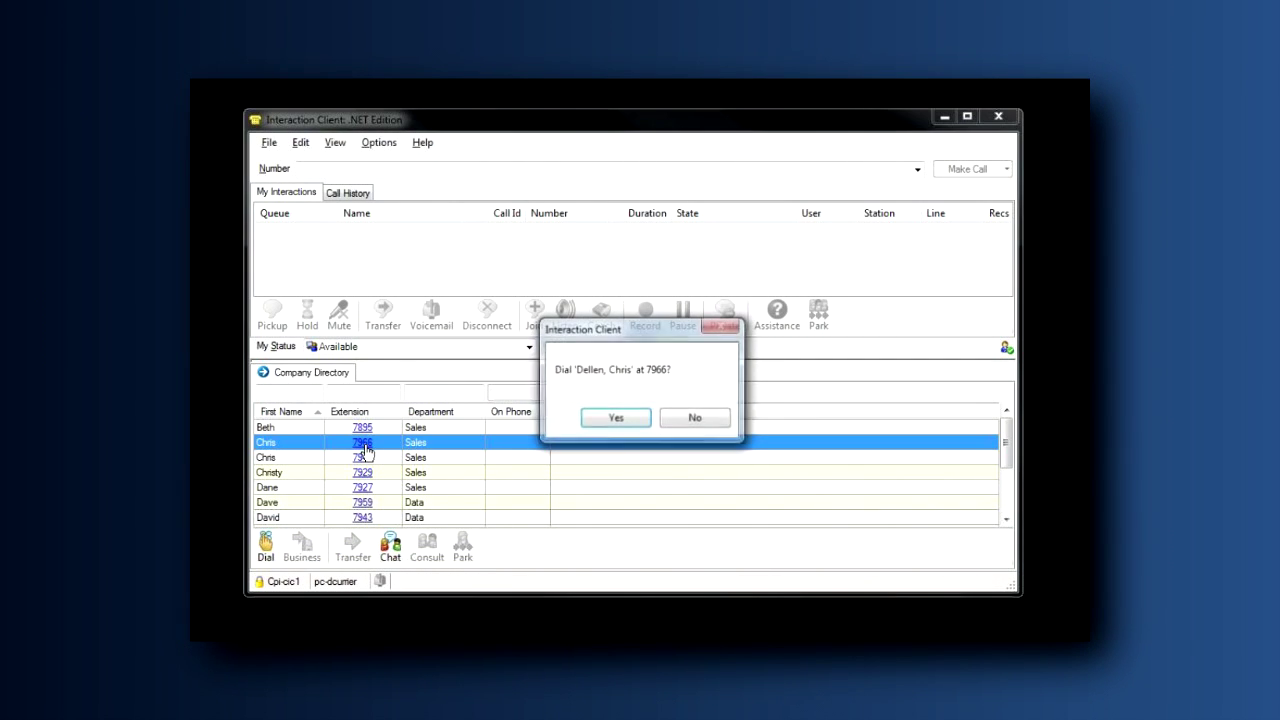
click(594, 419)
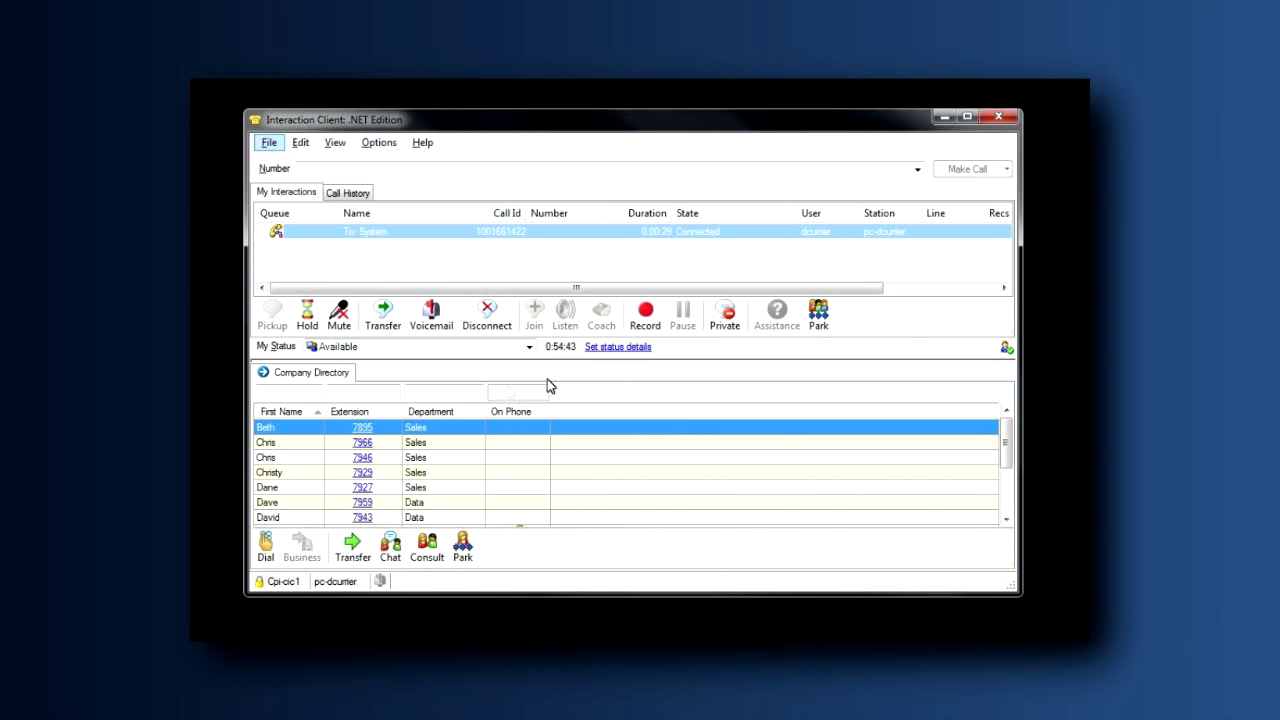
click(436, 412)
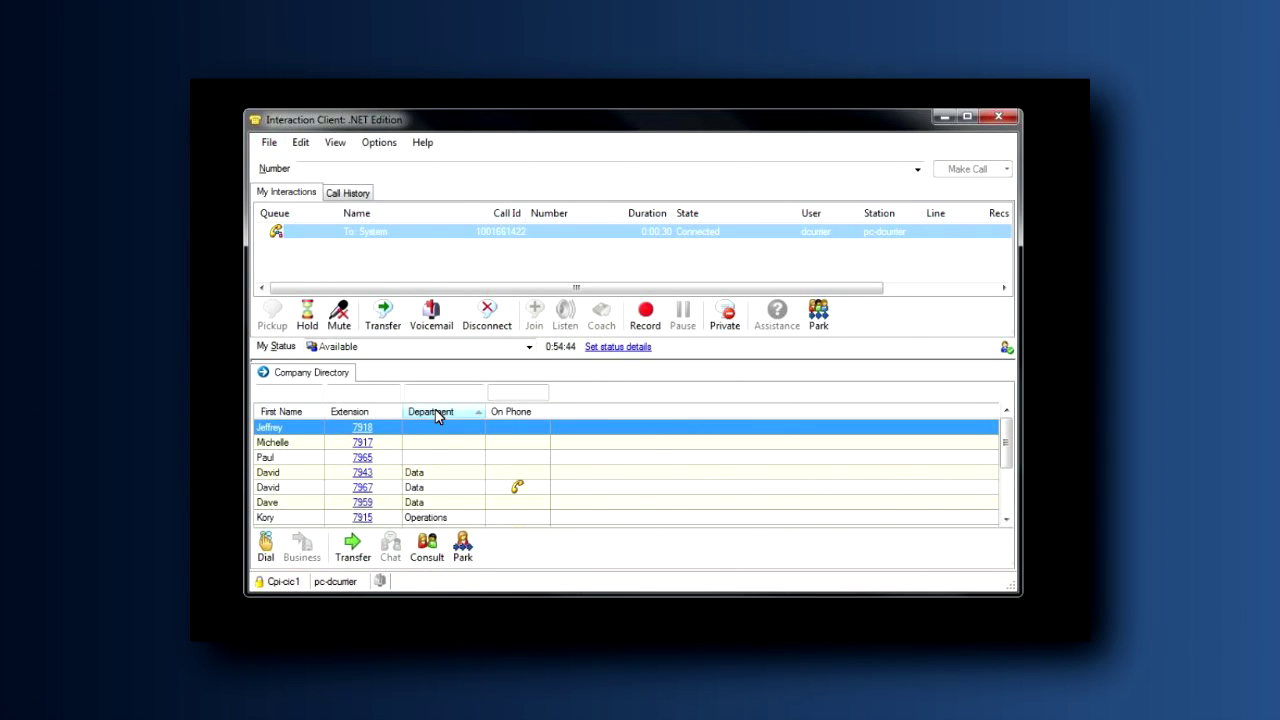
click(512, 412)
click(512, 412)
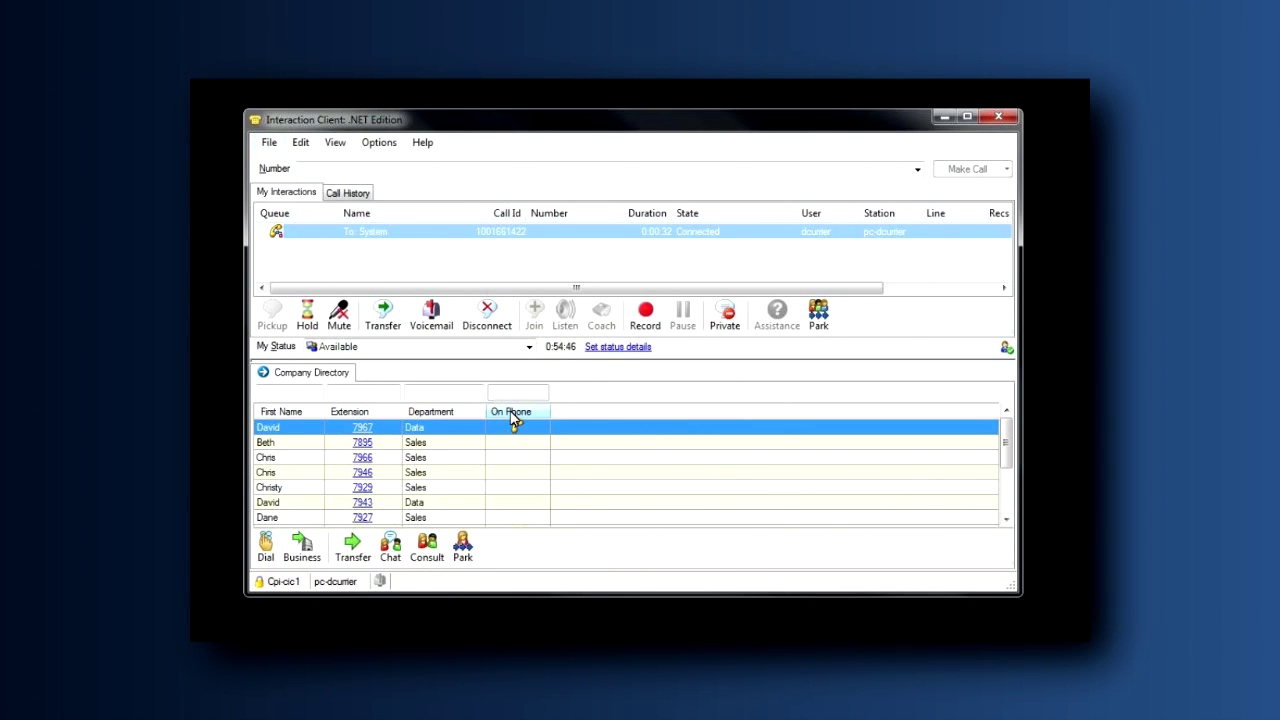
click(368, 414)
click(293, 412)
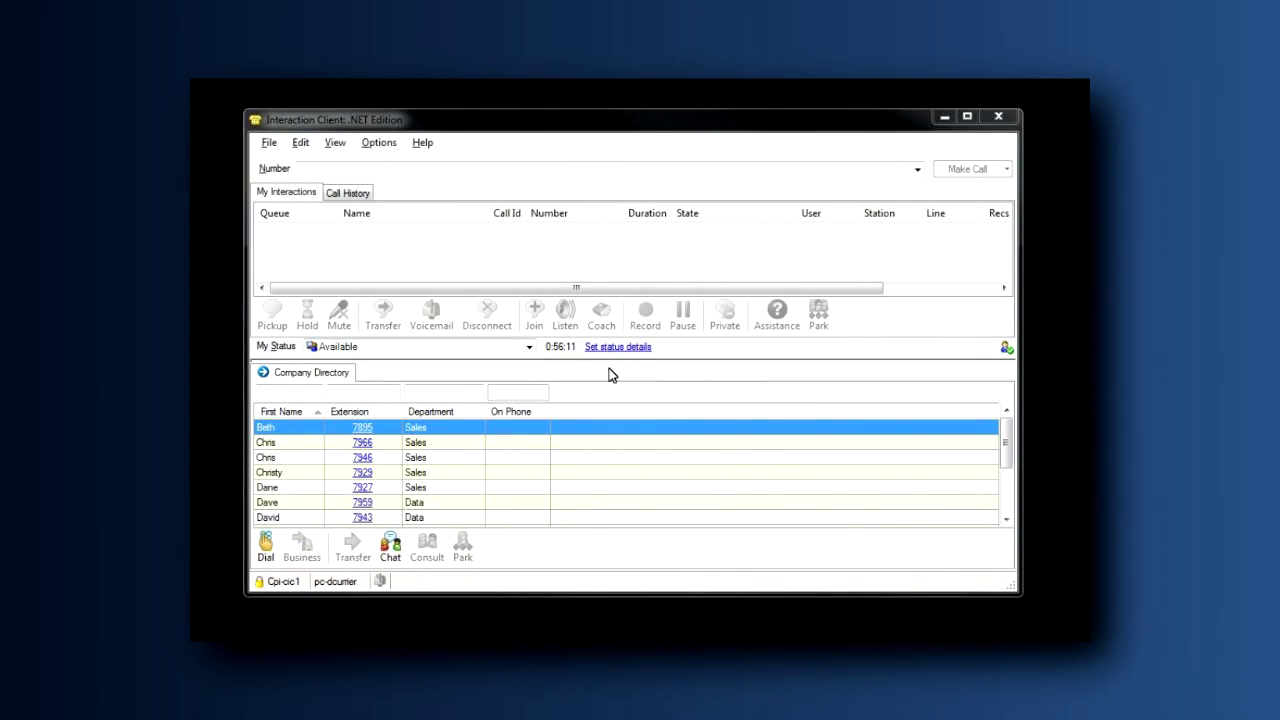
click(310, 396)
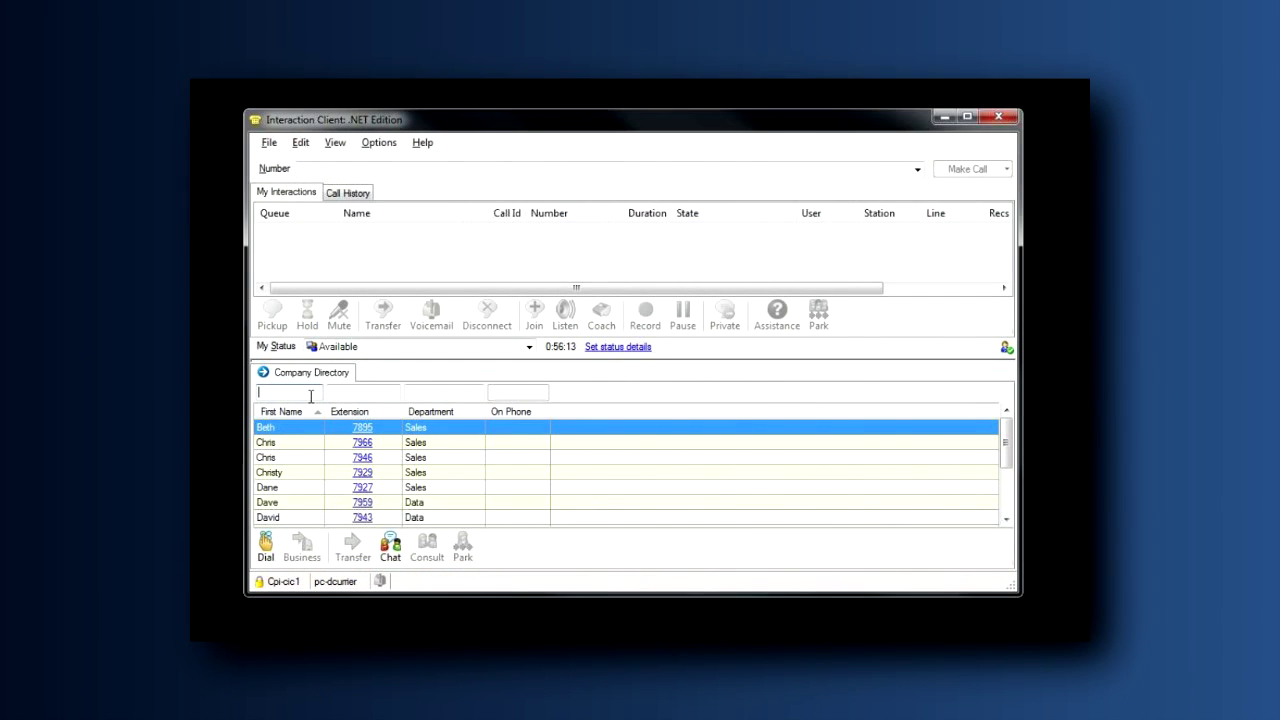
text(ruth)
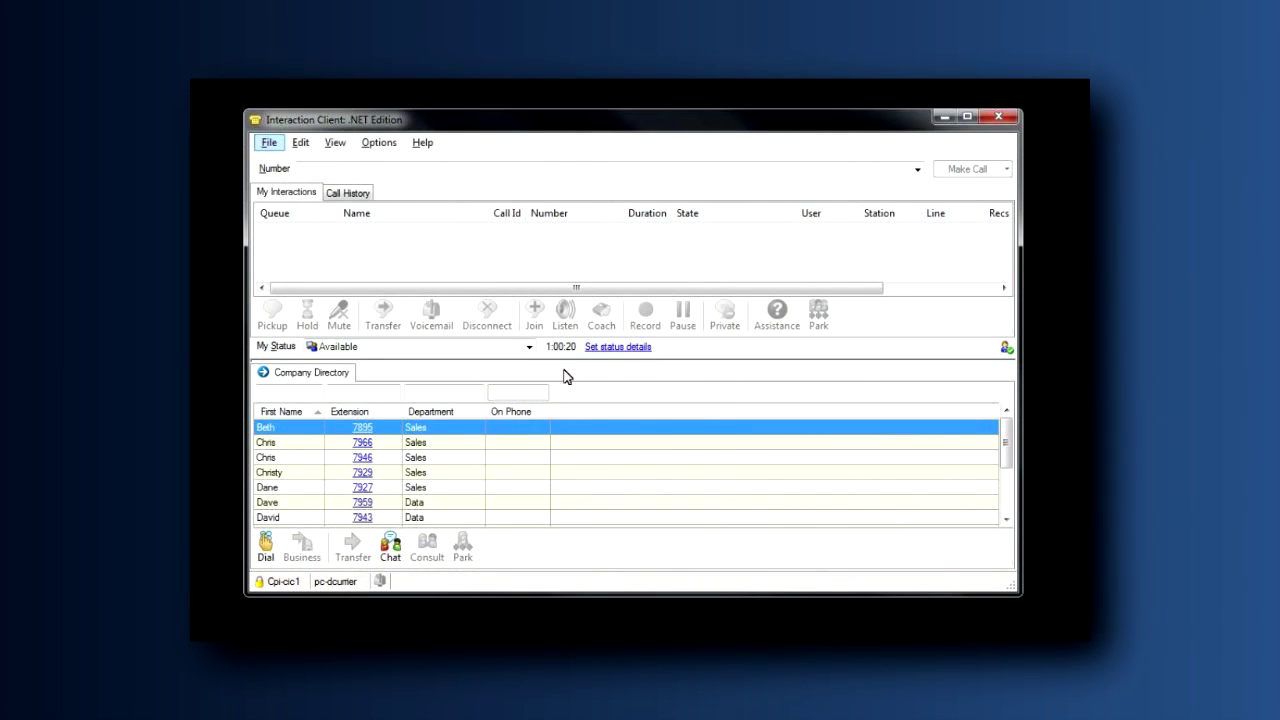
Step: Add the Status column and a second status column to the company directory
right_click(473, 411)
mouse_move(551, 580)
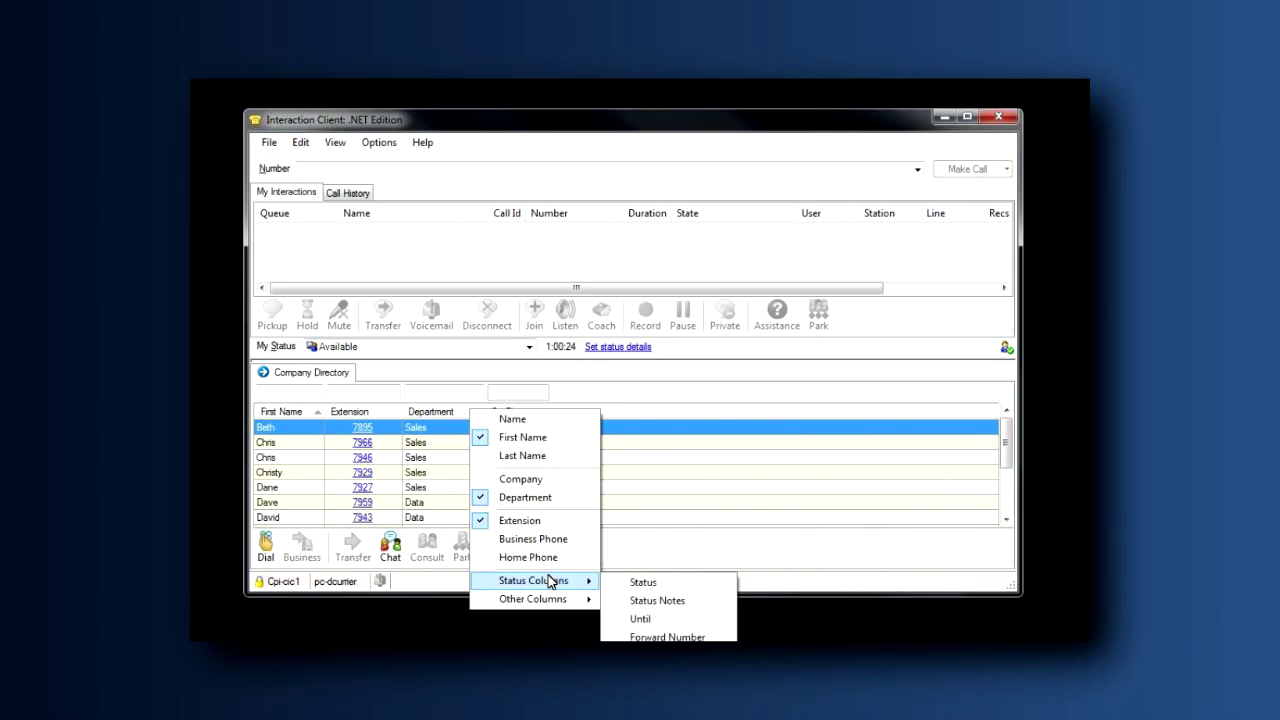
click(623, 586)
right_click(470, 414)
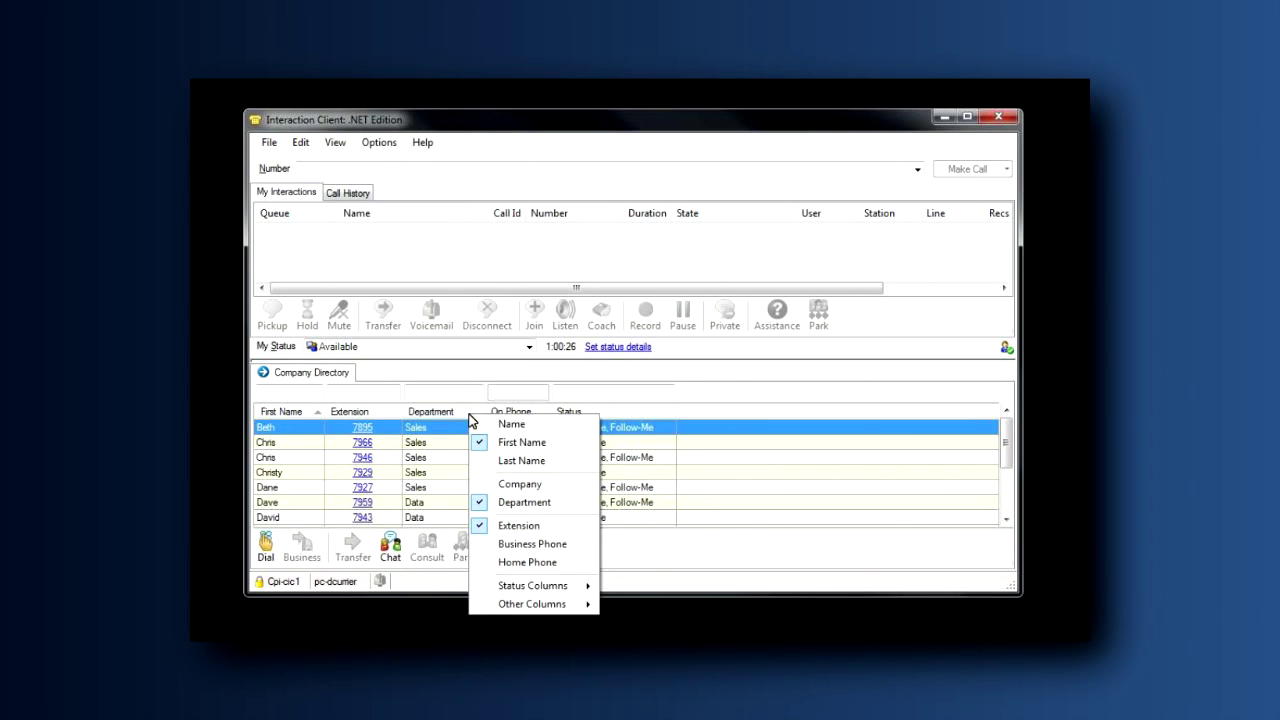
mouse_move(551, 585)
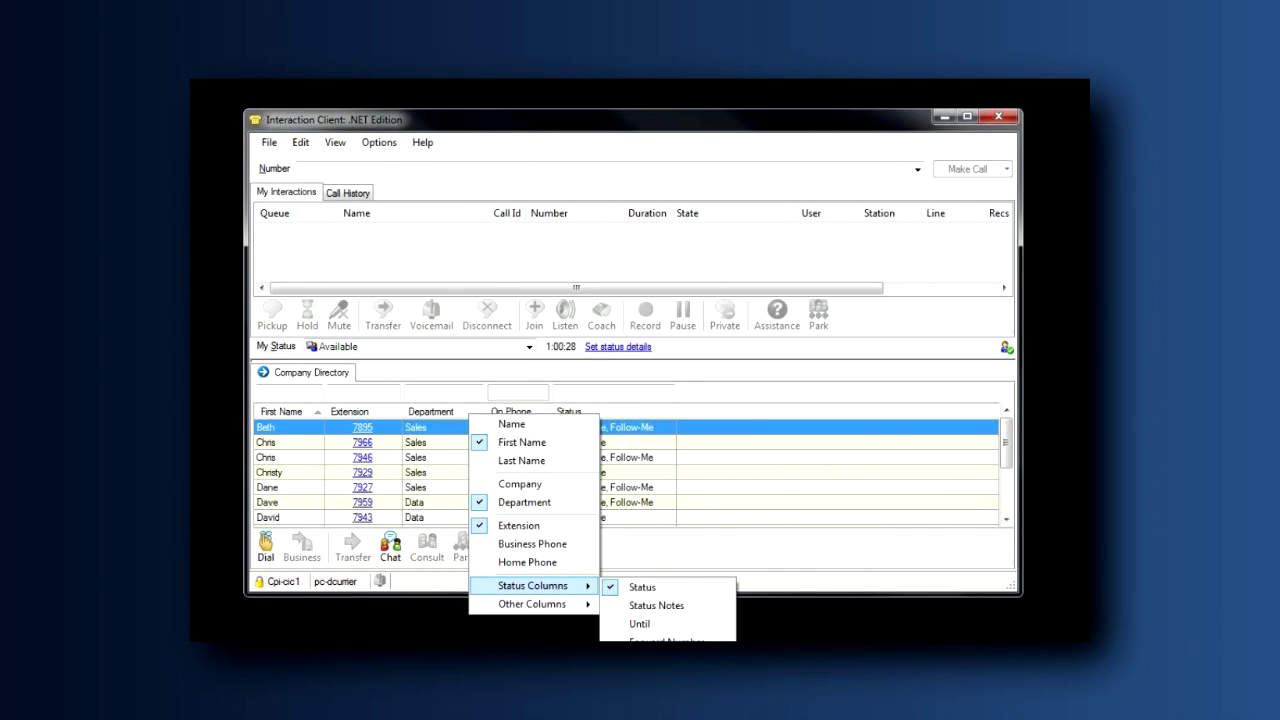
click(640, 623)
Step: Hide the Department column and move the On Phone column after Status
right_click(461, 419)
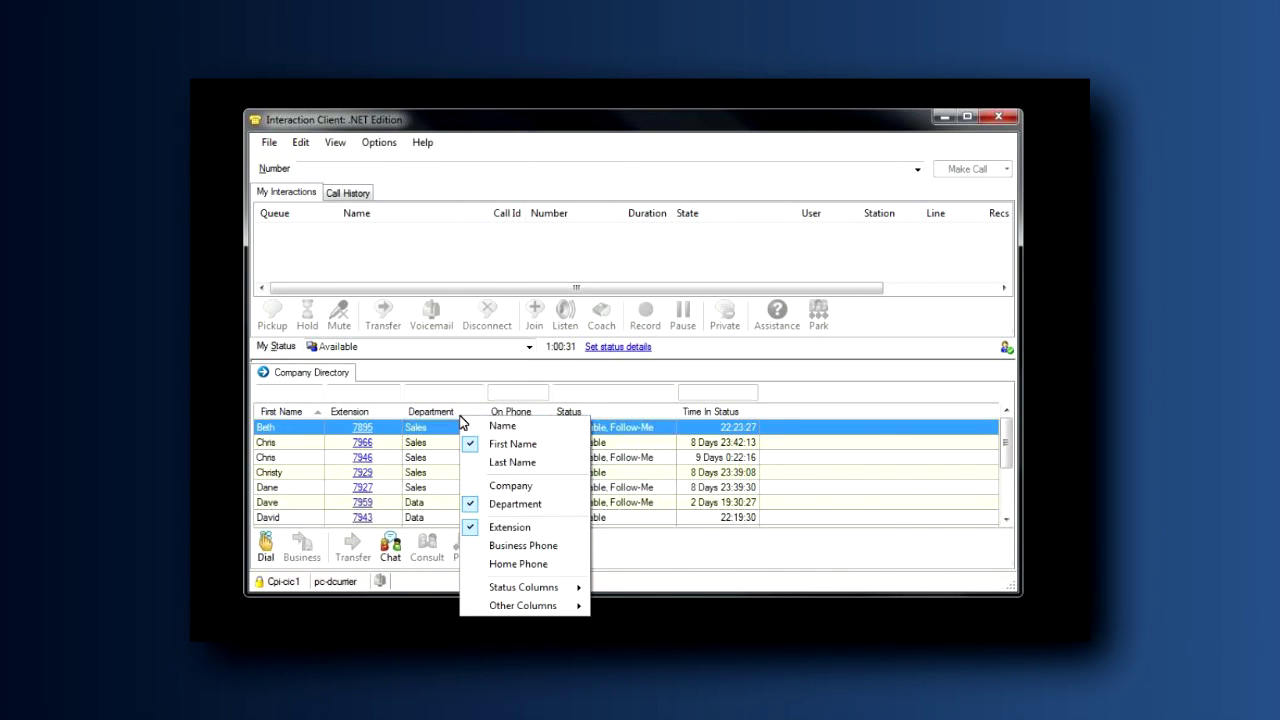
click(495, 505)
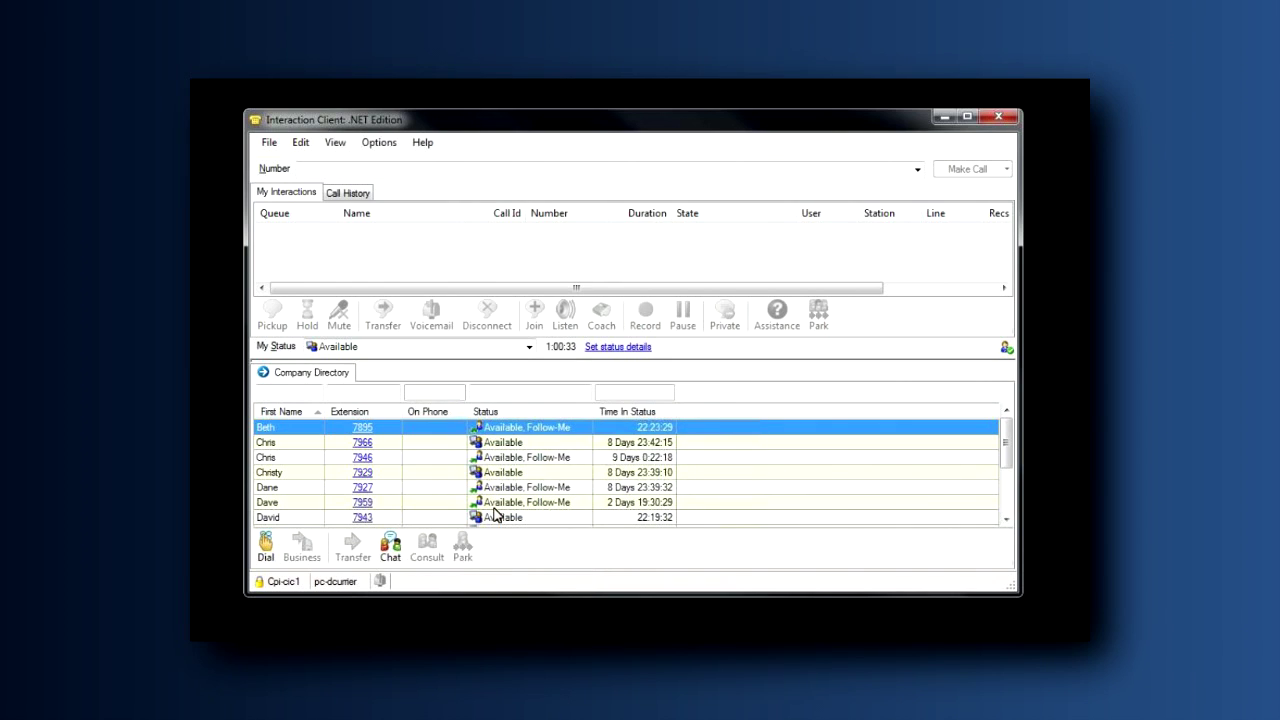
drag(445, 414, 515, 411)
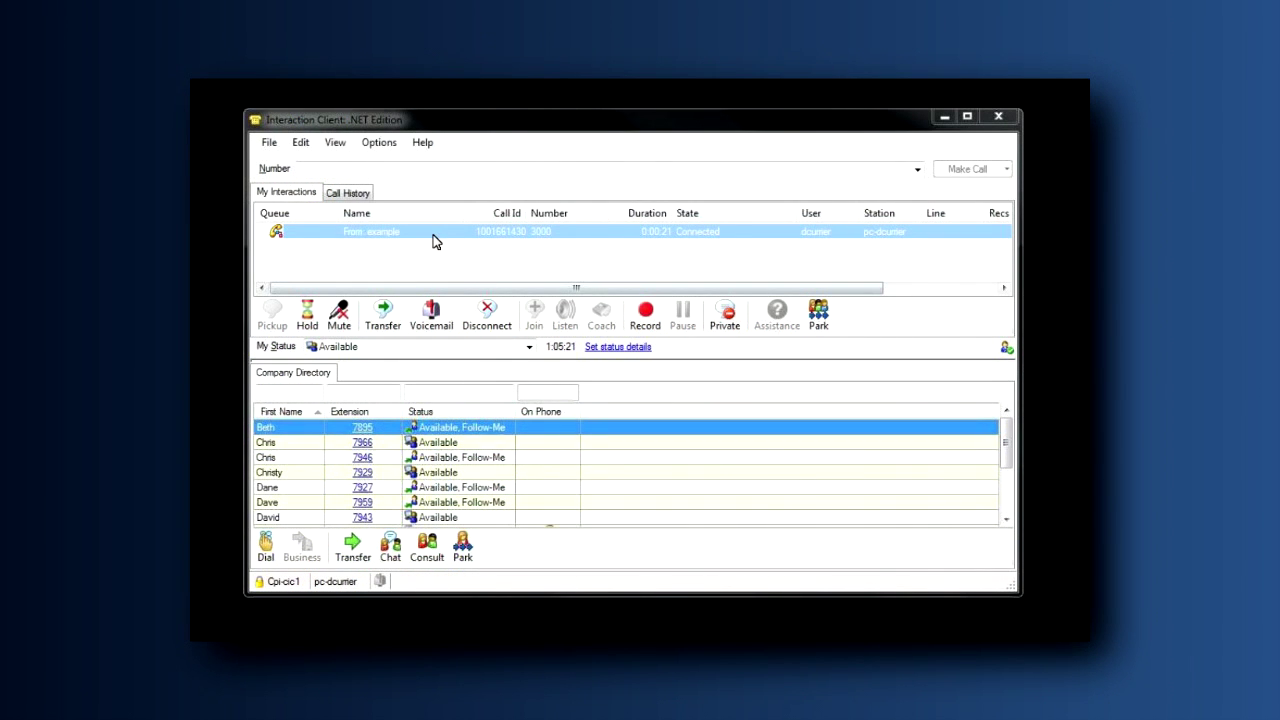
Step: Select the connected call, then the directory entry at extension 7966
click(433, 241)
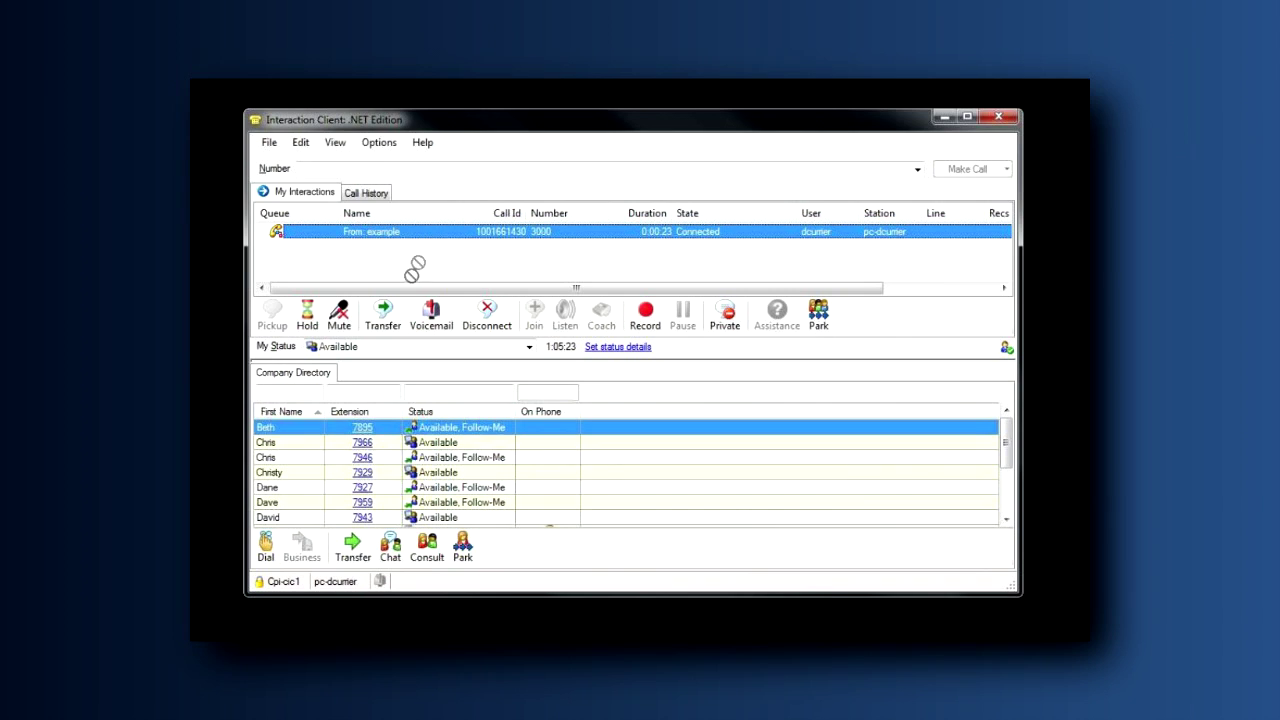
click(320, 442)
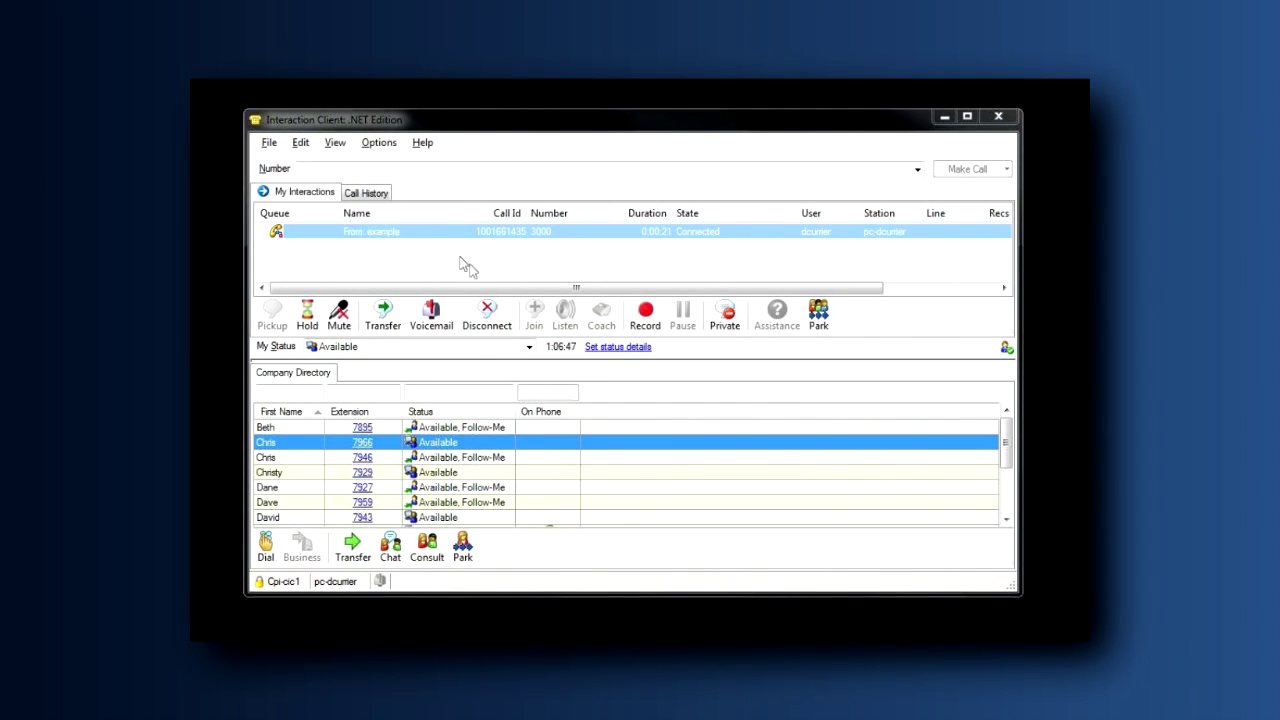
Step: Drop the connected call onto the 7966 entry and send it to voicemail
drag(430, 240, 313, 445)
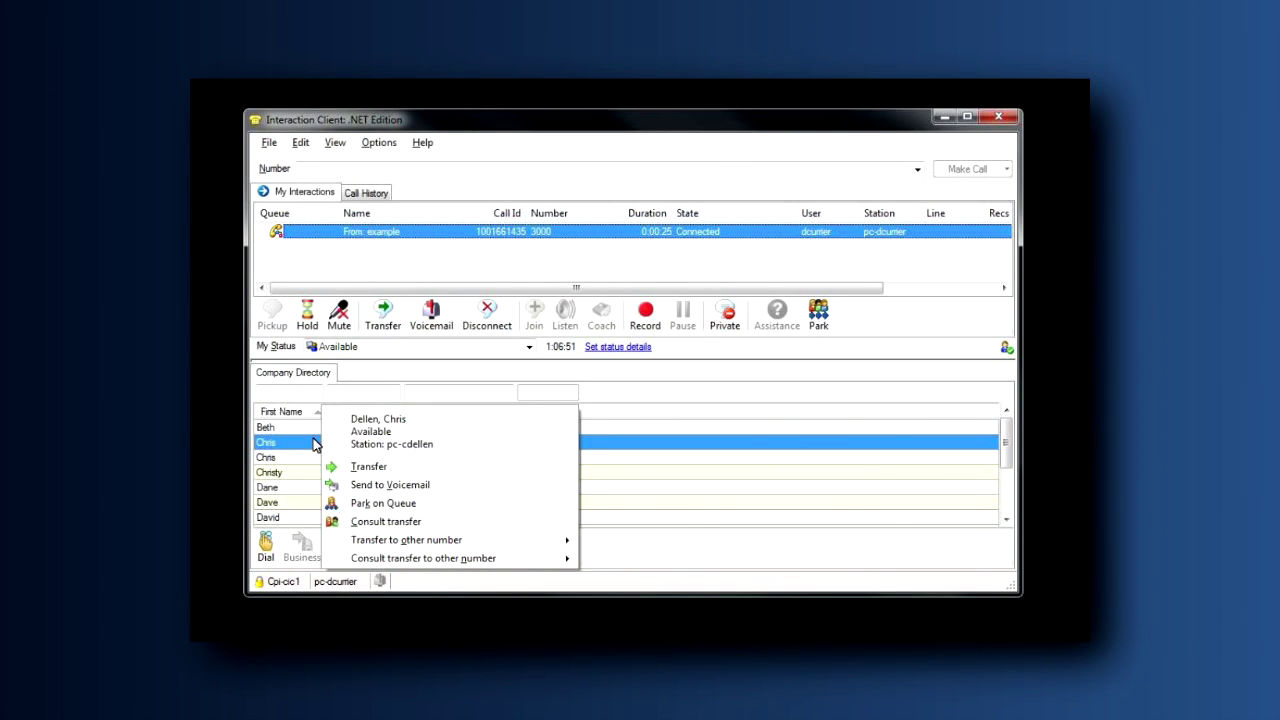
click(366, 488)
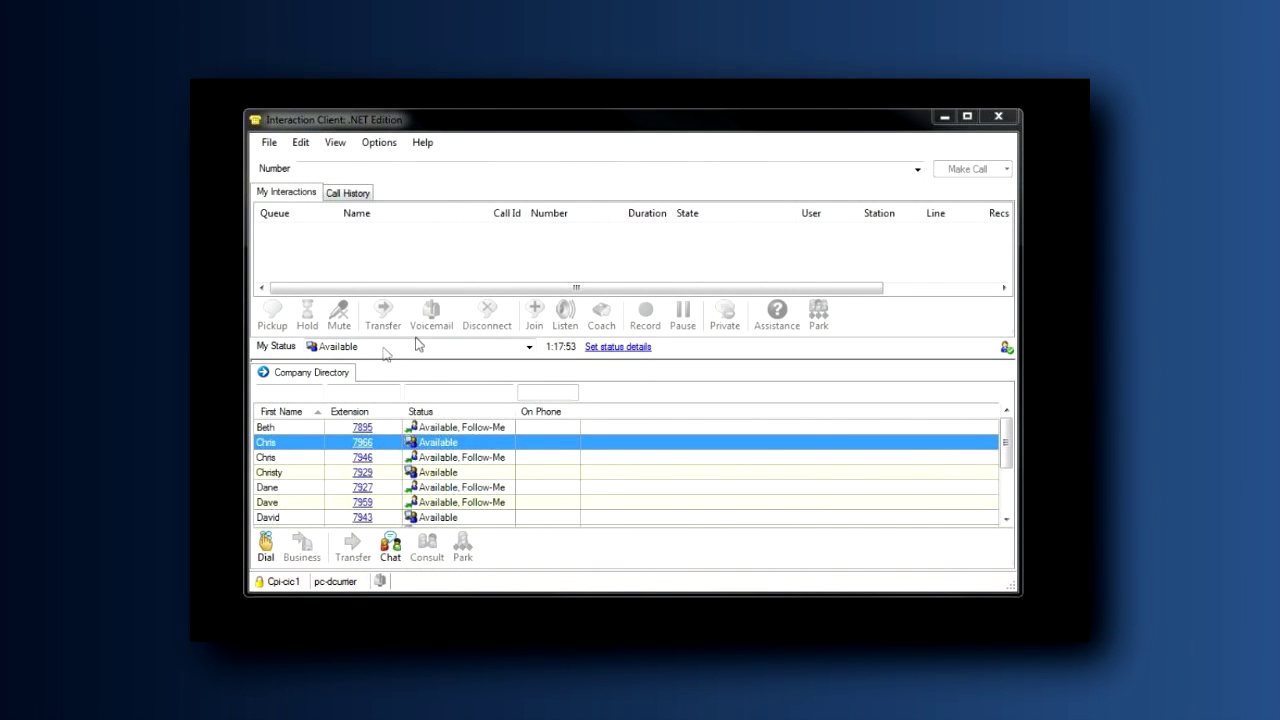
Step: In the client Pages settings, enable the Sales workgroup directory page
right_click(347, 372)
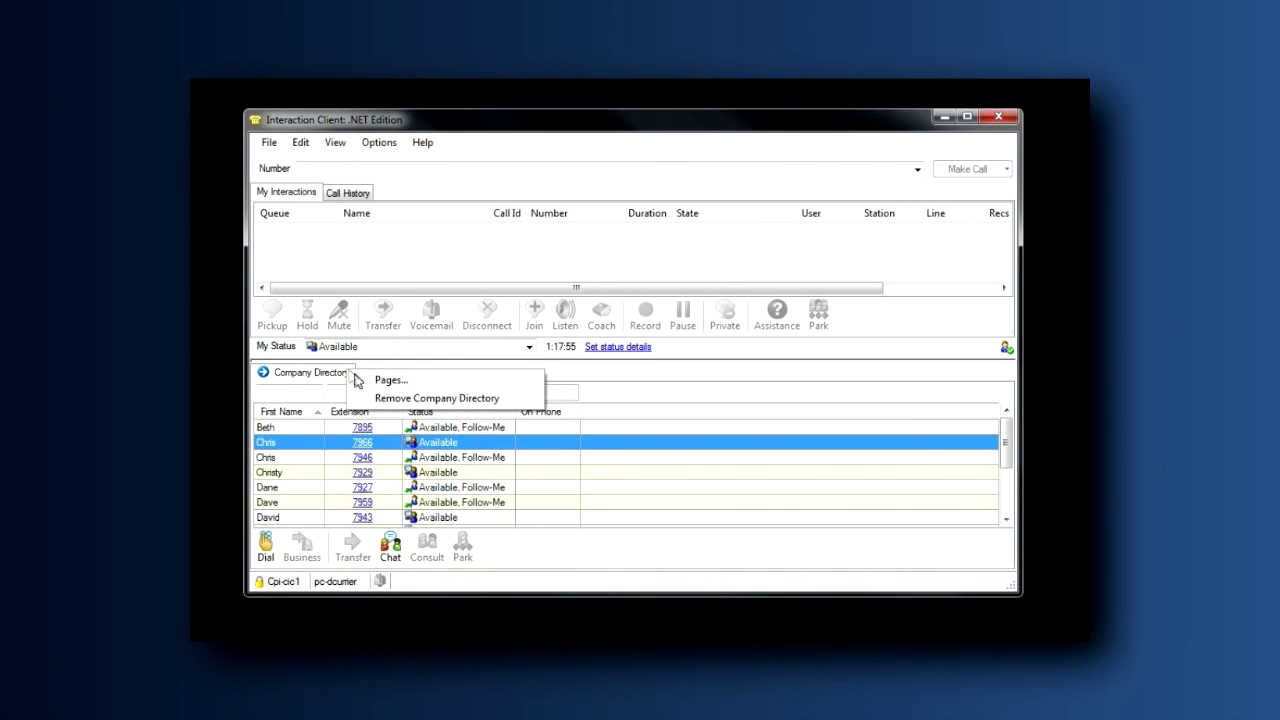
click(384, 381)
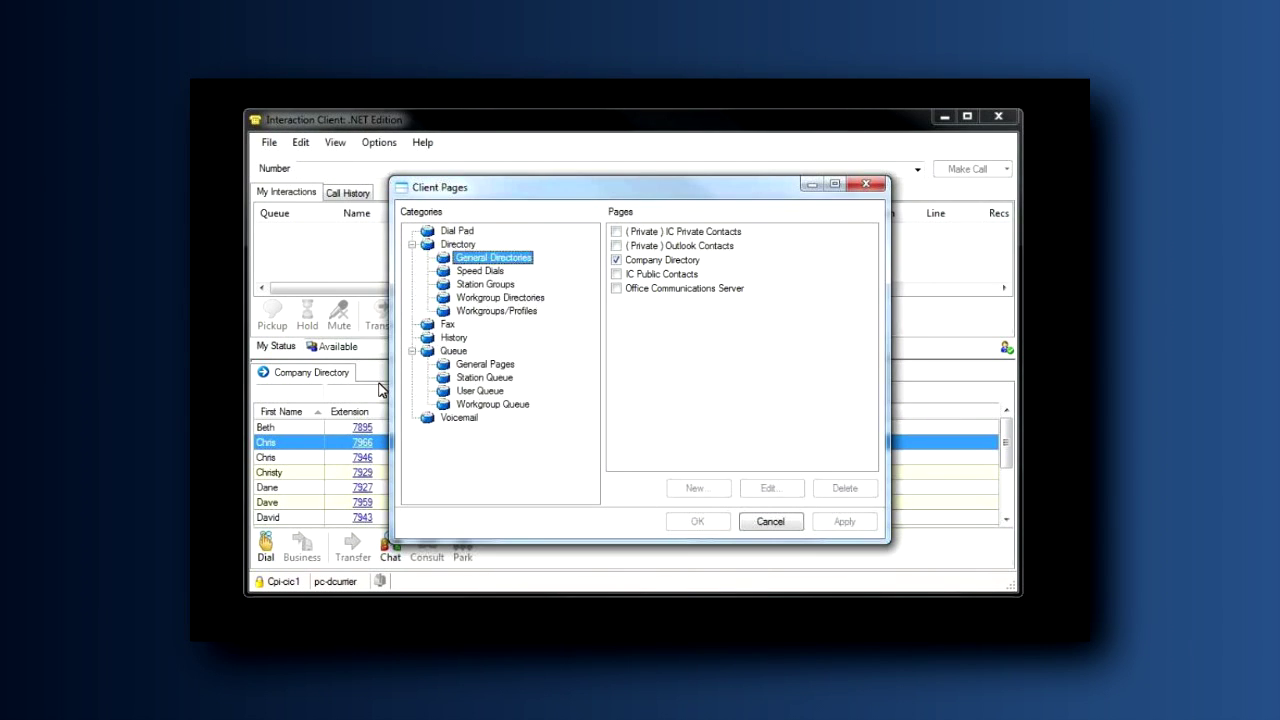
click(528, 302)
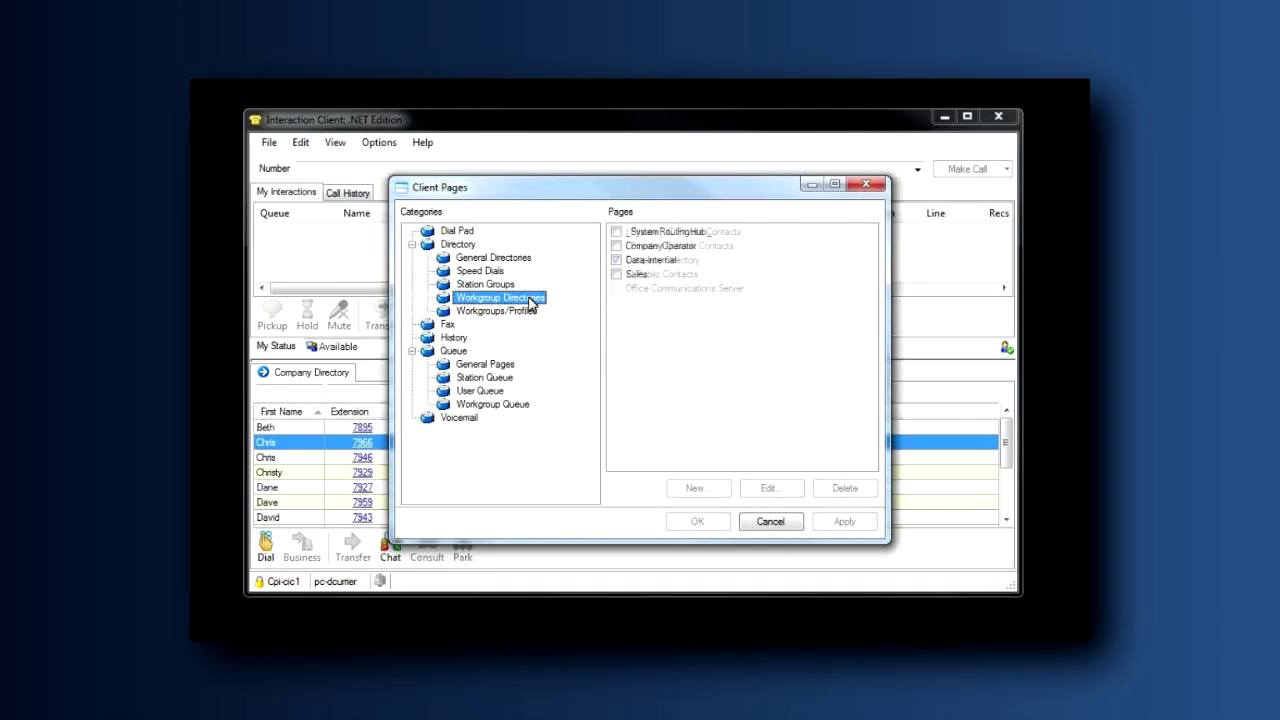
click(616, 274)
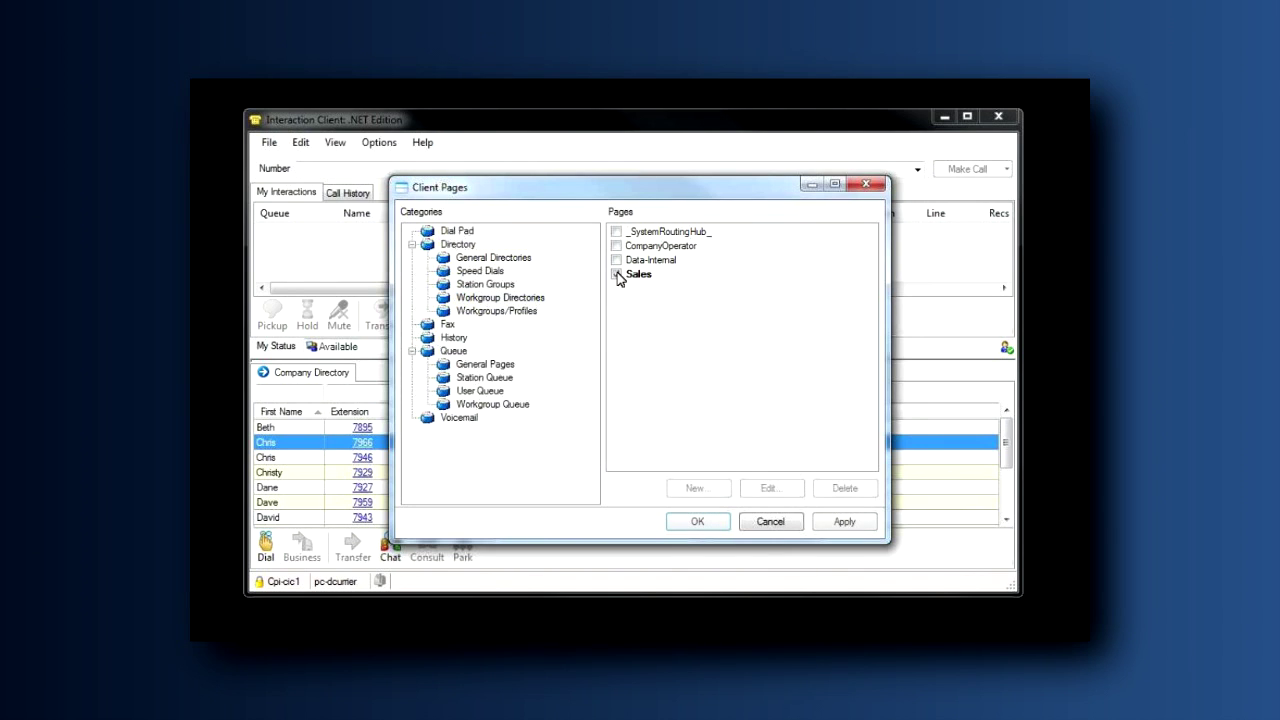
click(690, 526)
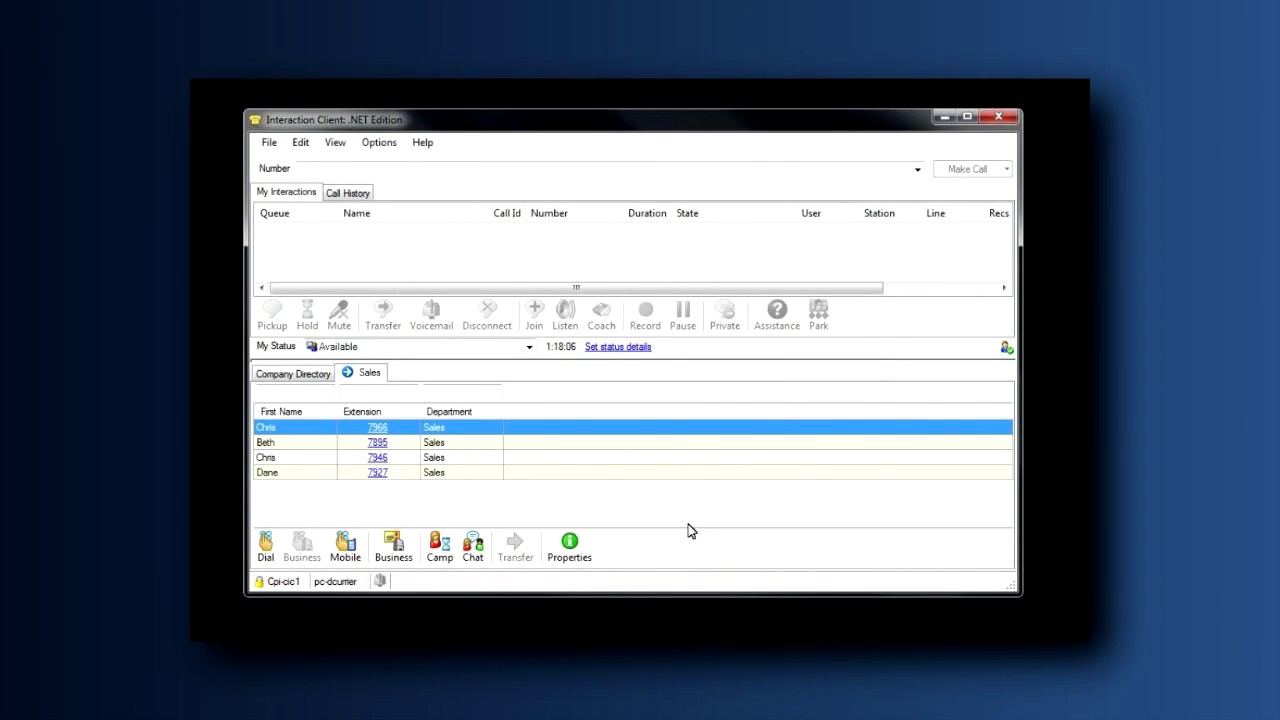
Step: In the Pages settings, tick the (Private) Outlook Contacts general directory page
right_click(444, 377)
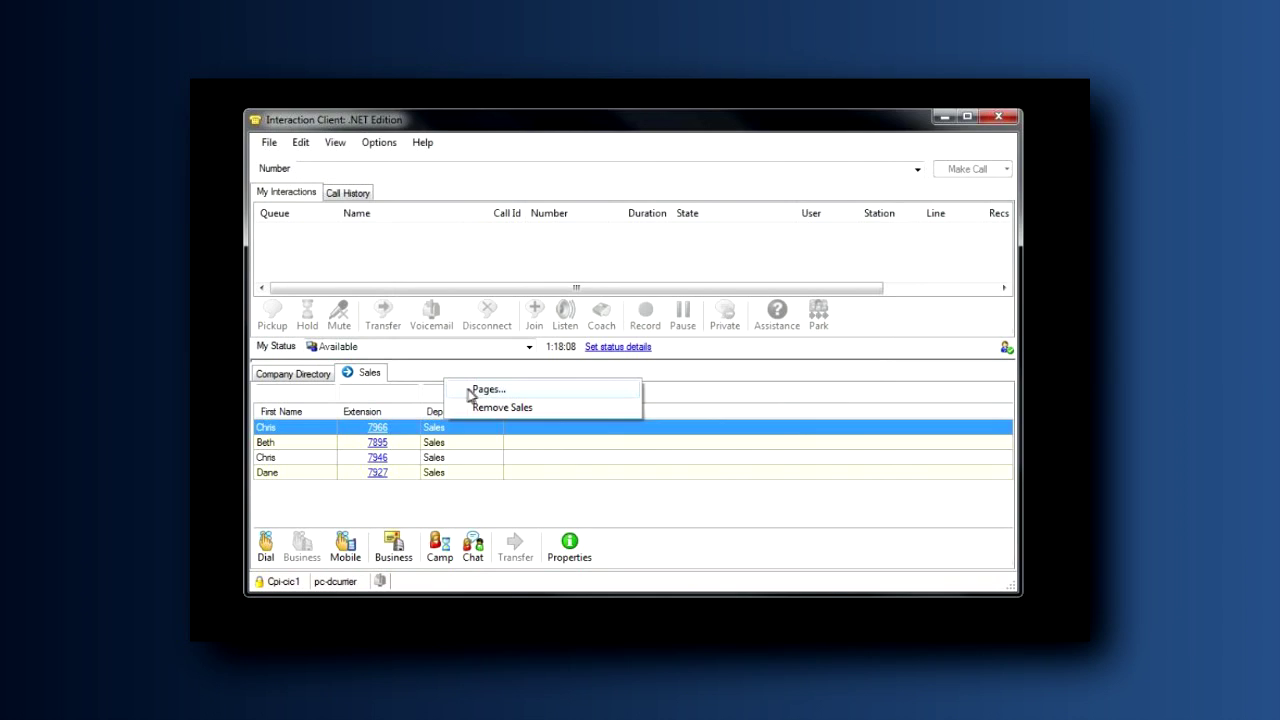
click(469, 388)
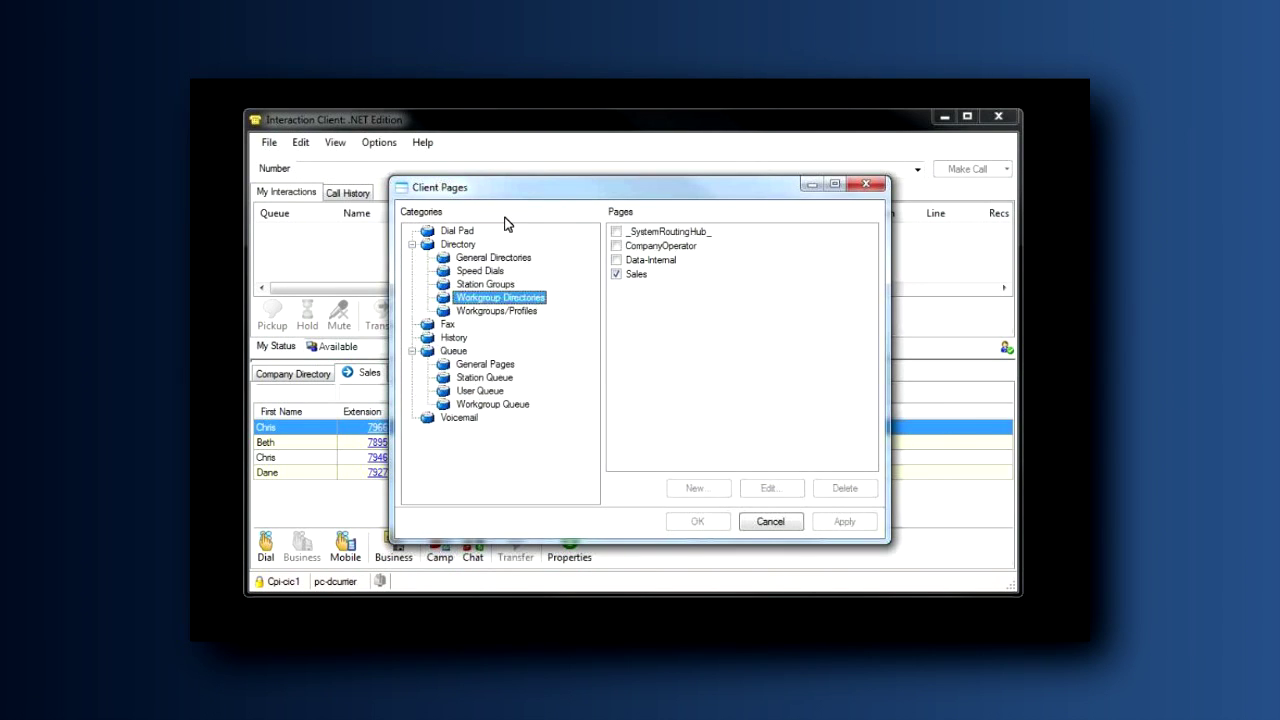
click(512, 258)
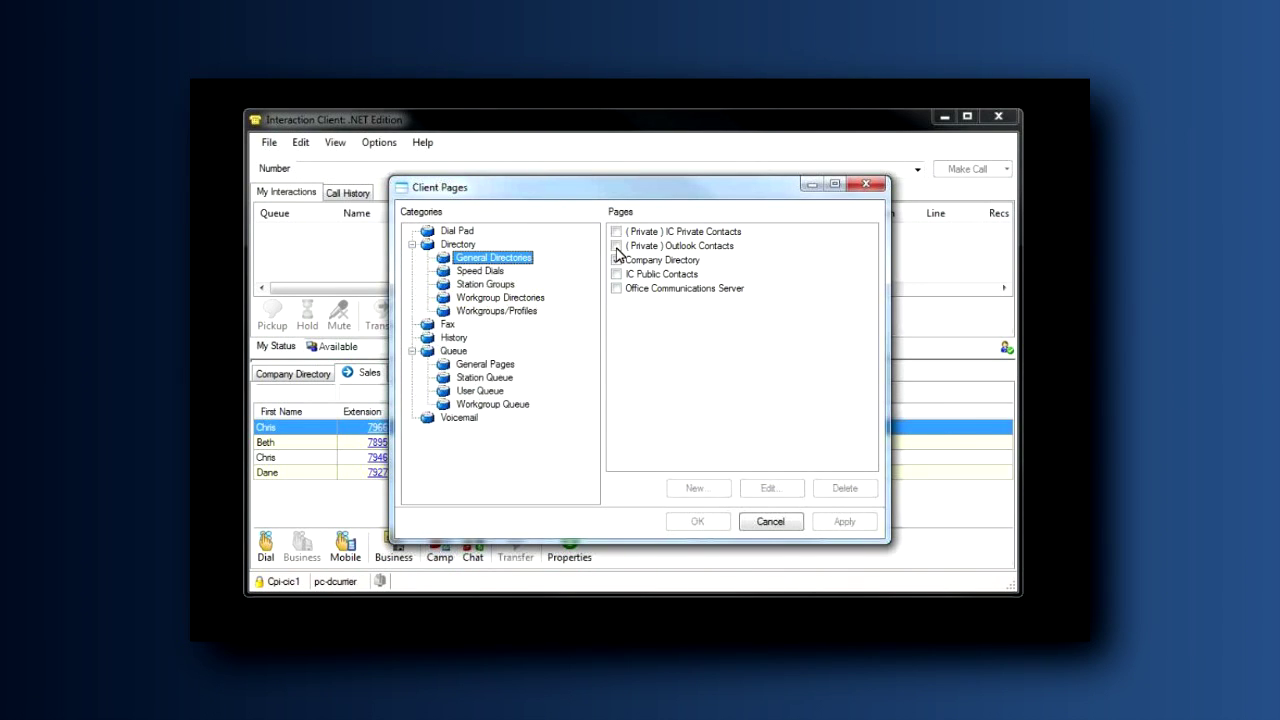
click(616, 246)
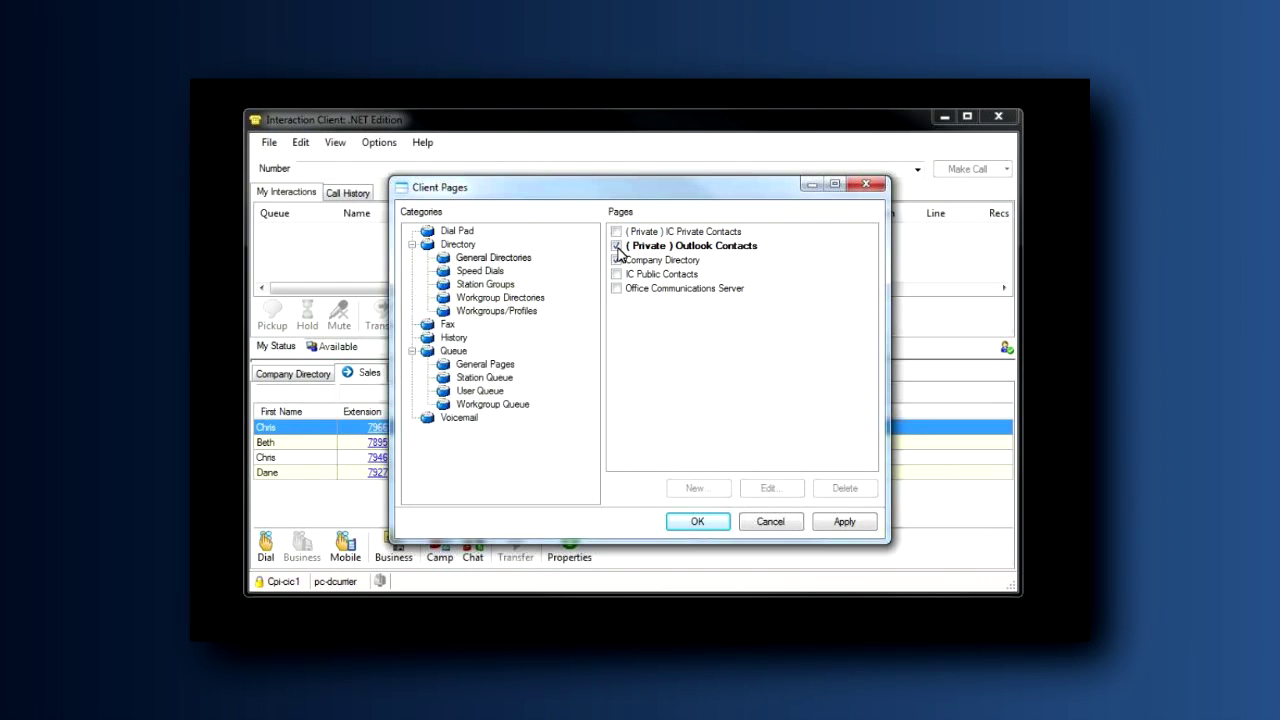